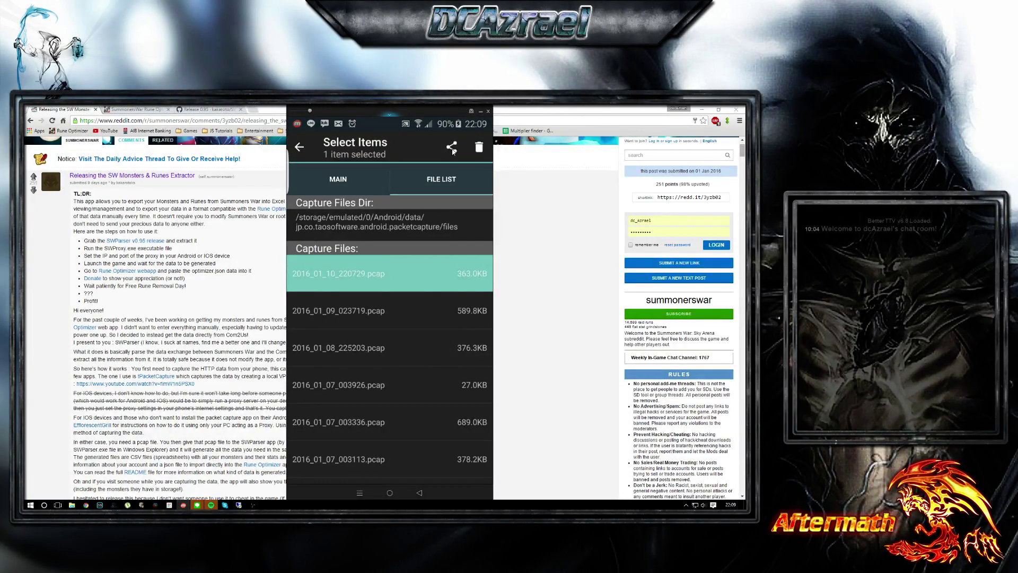
Save the 2016_01_10_220729.pcap capture to Google Drive and close the phone mirror.
key(Escape)
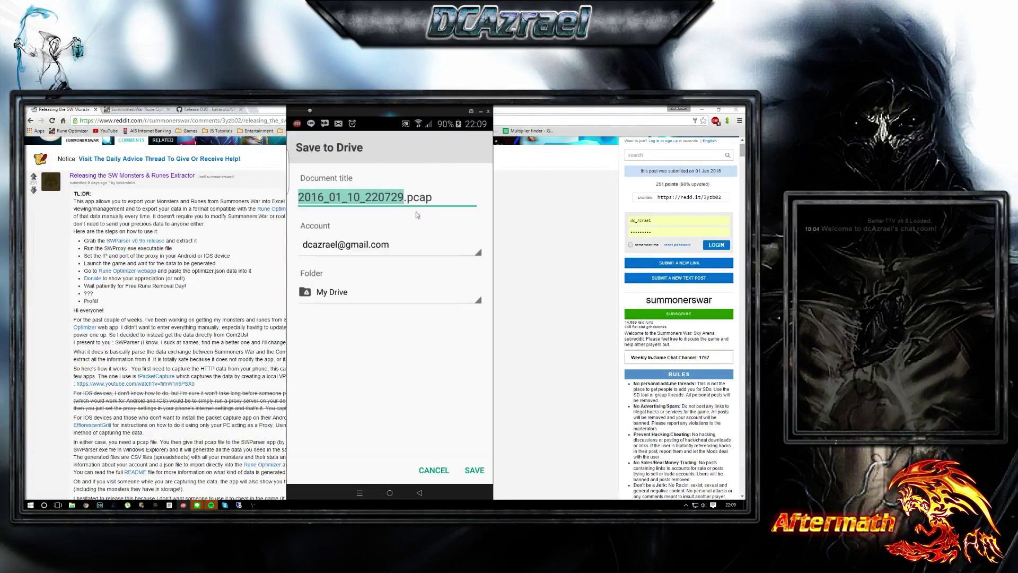
click(474, 470)
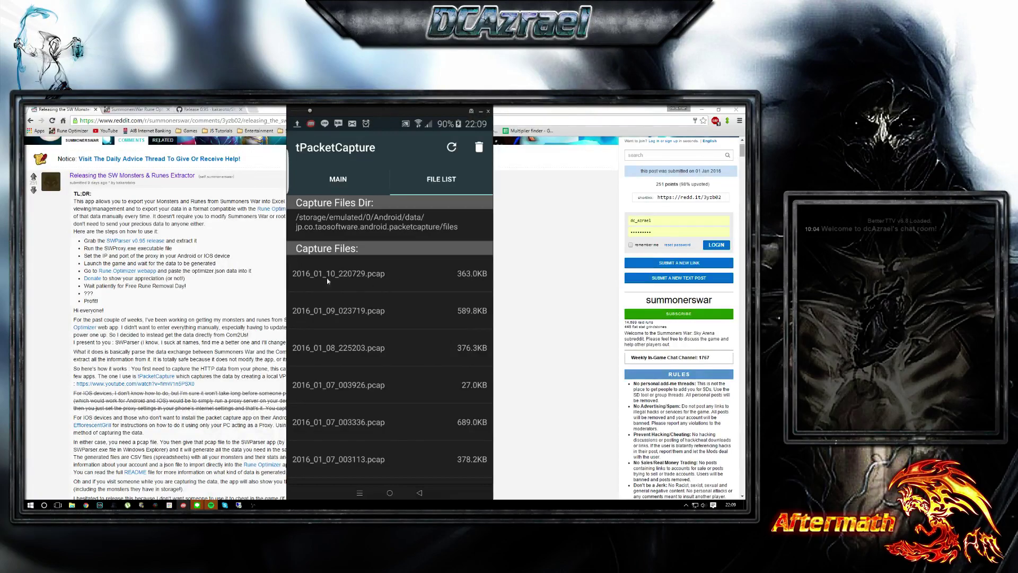
click(531, 281)
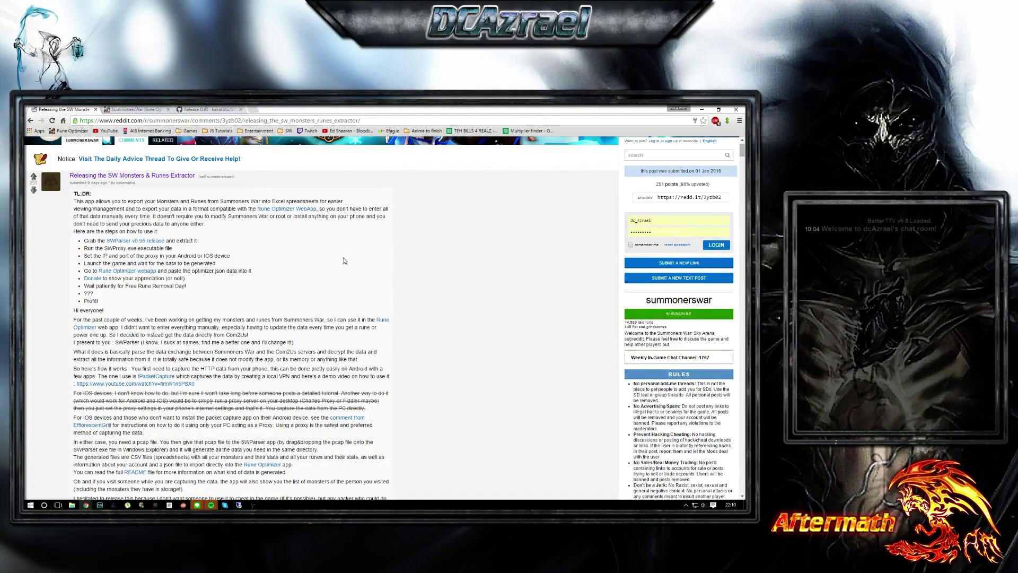
click(201, 109)
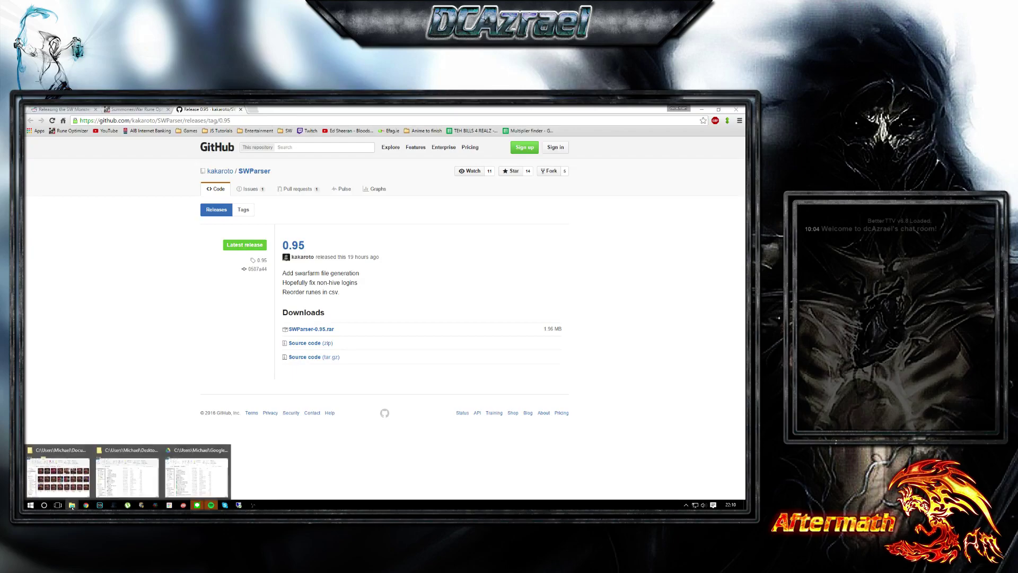
Bring the SWParser-0.92 folder window in front of the SWParser 0.95 release page.
mouse_move(72, 505)
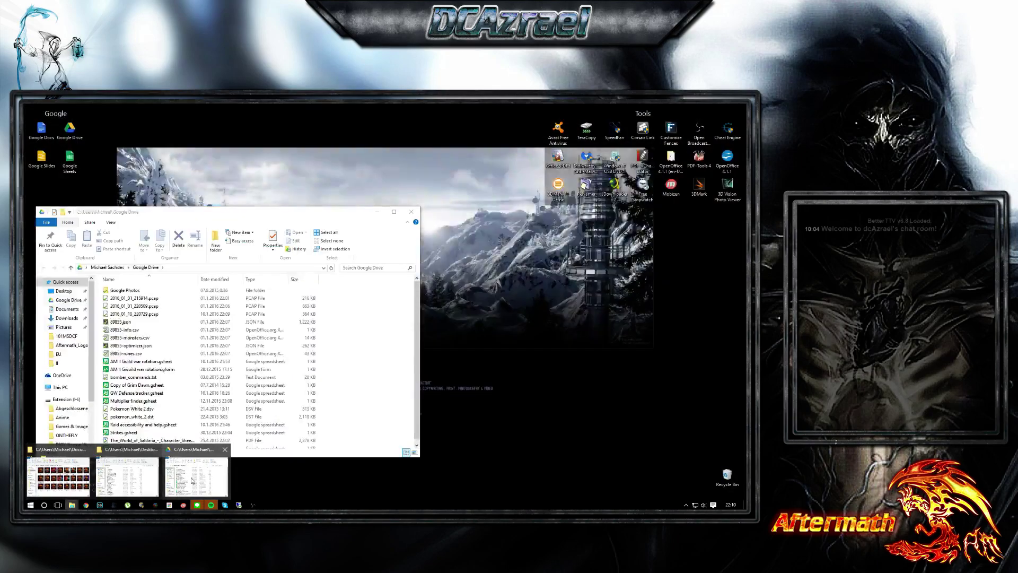
click(180, 481)
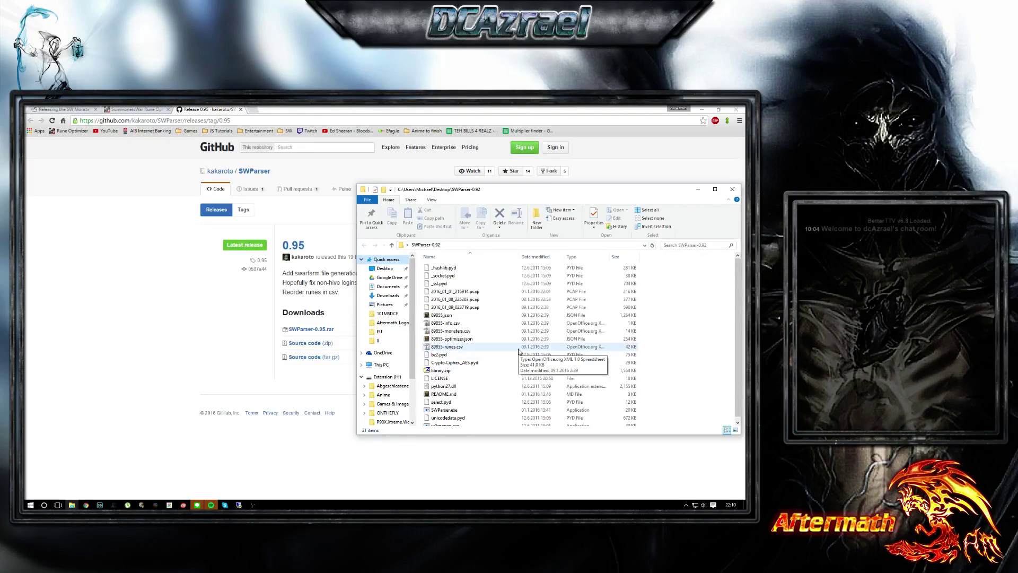
Copy 2016_01_10_220729.pcap from Google Drive into SWParser-0.92 and drop it onto SWParser.exe.
click(72, 505)
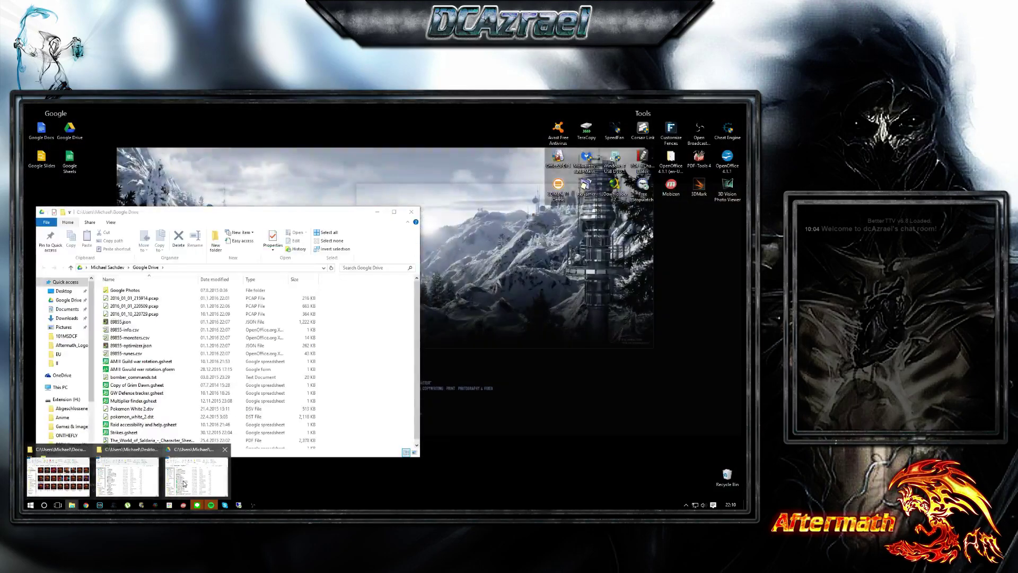
click(184, 484)
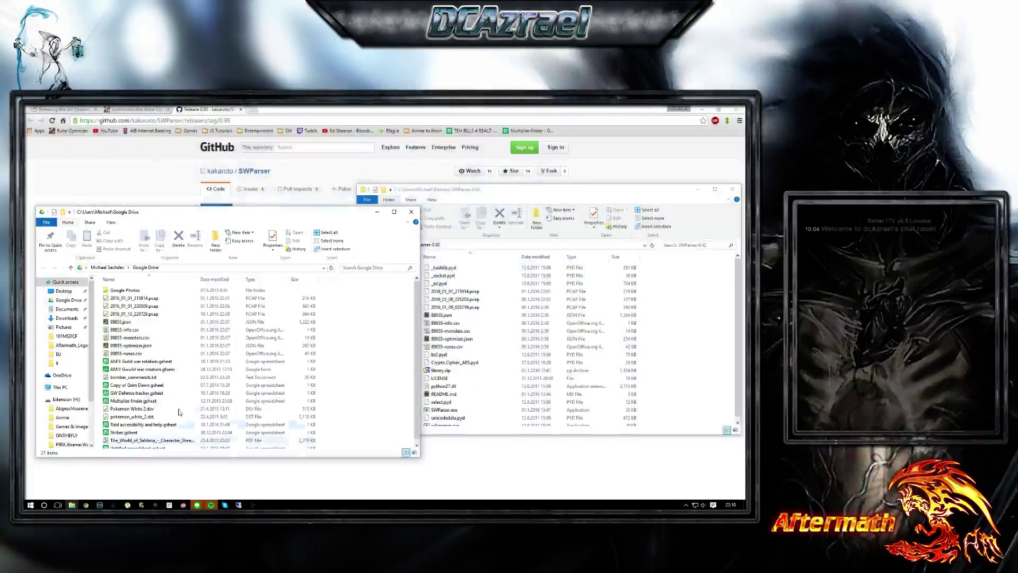
click(153, 316)
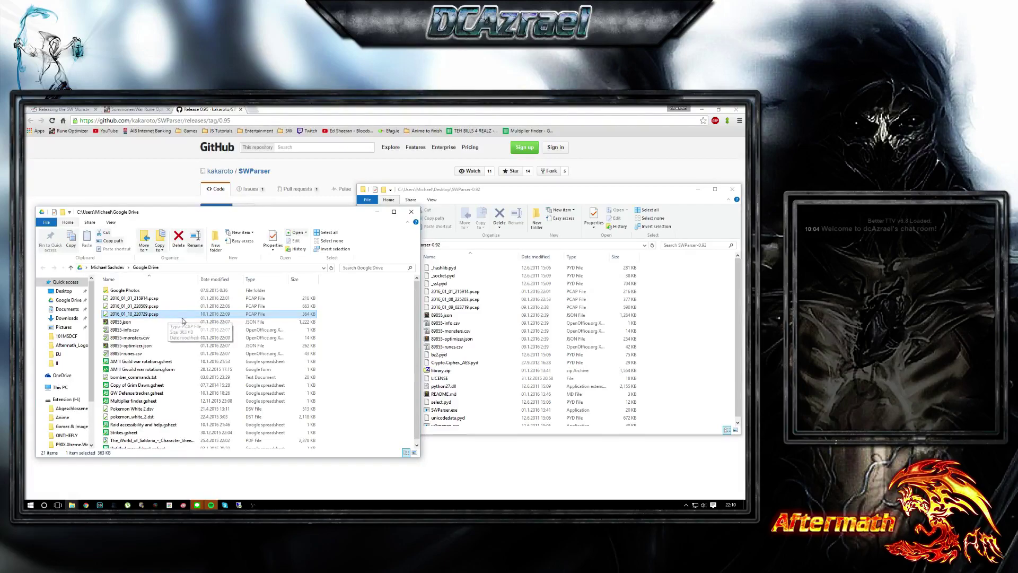
drag(159, 318, 684, 365)
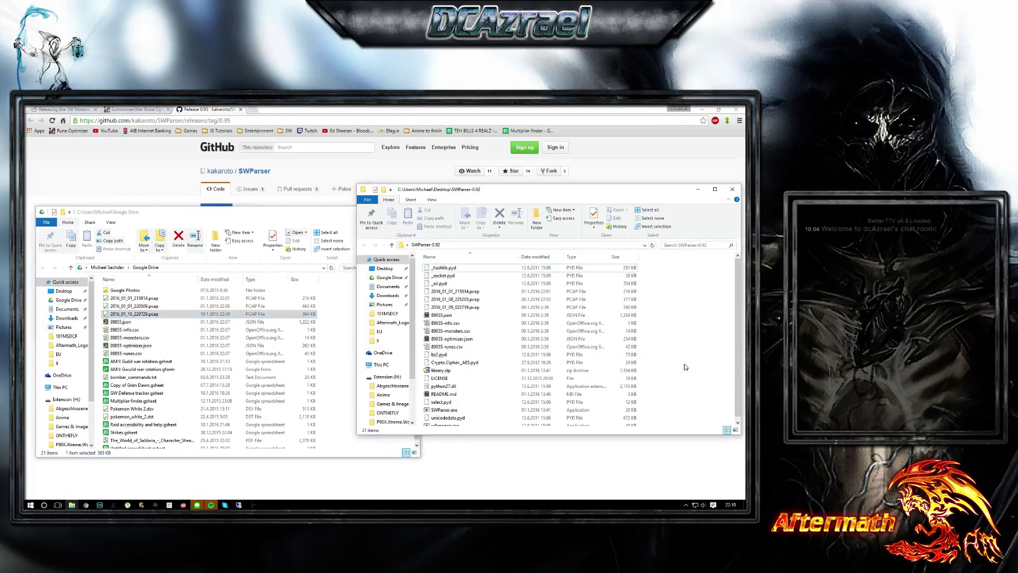
scroll(480, 312, down, 1)
click(479, 305)
drag(473, 307, 453, 409)
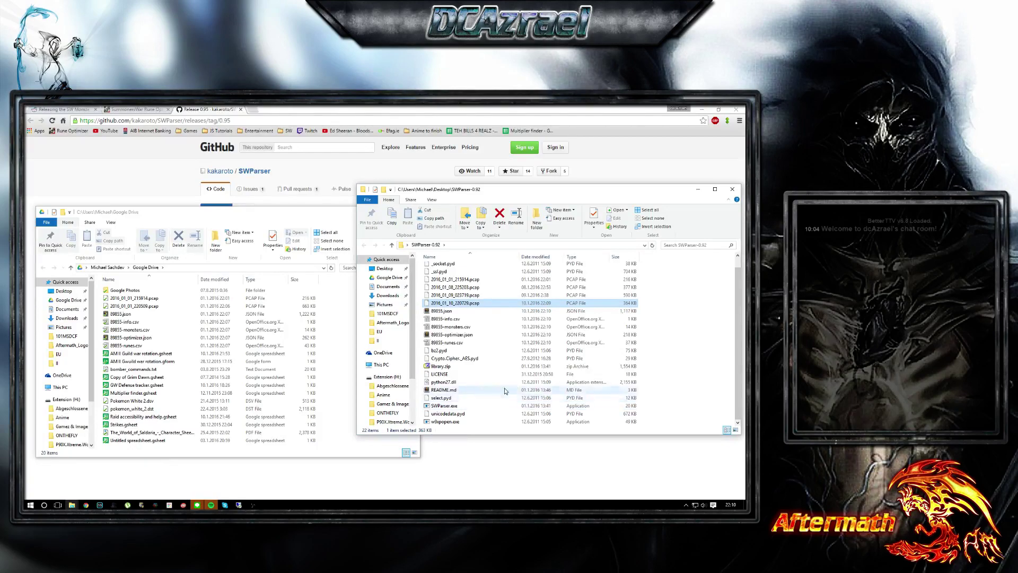
Look through the generated 89855 files and bring up actions for 89855-optimizer.json.
click(502, 336)
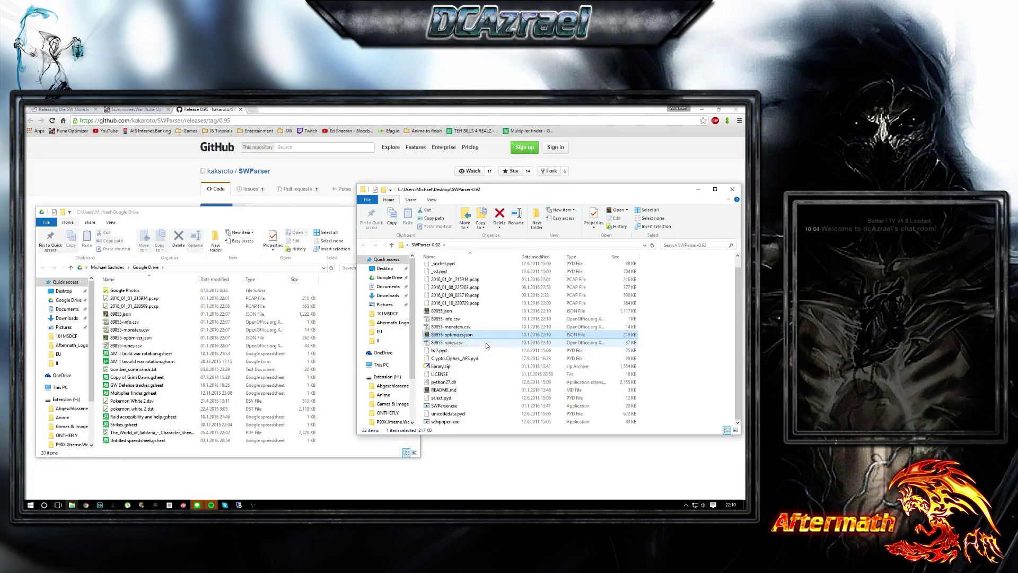
click(473, 318)
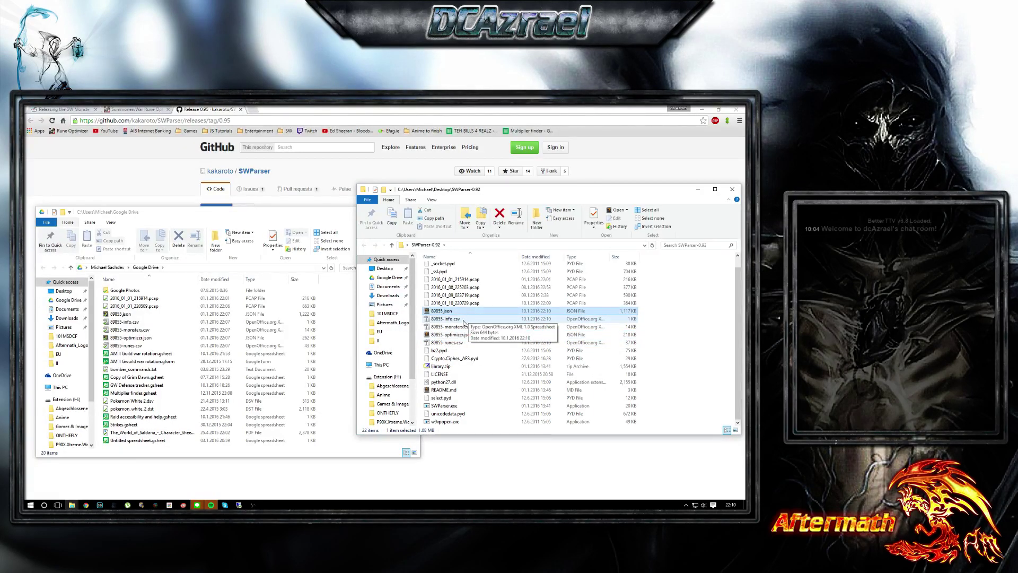
click(469, 327)
click(480, 335)
click(496, 342)
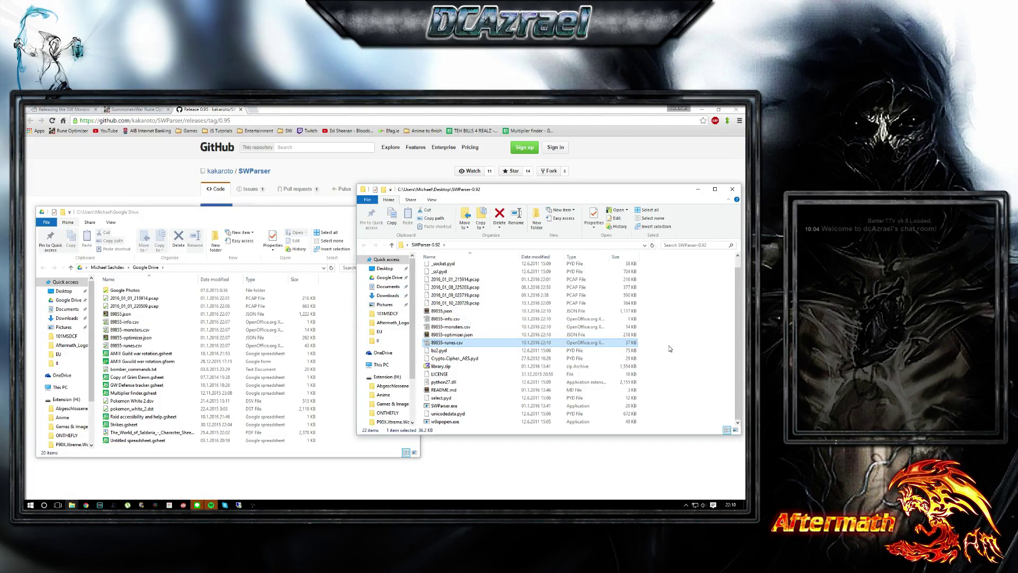
drag(670, 347, 454, 309)
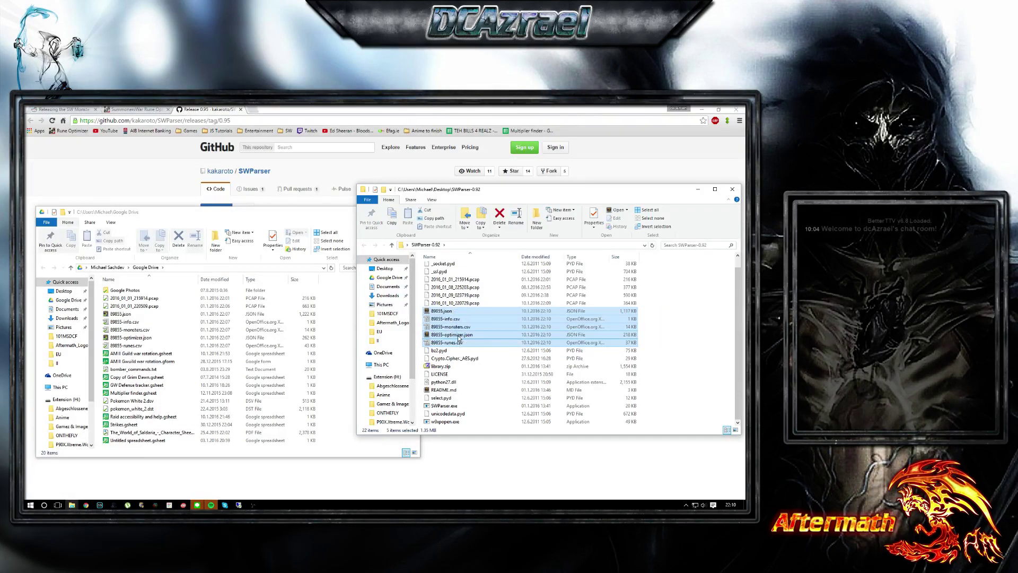
click(458, 336)
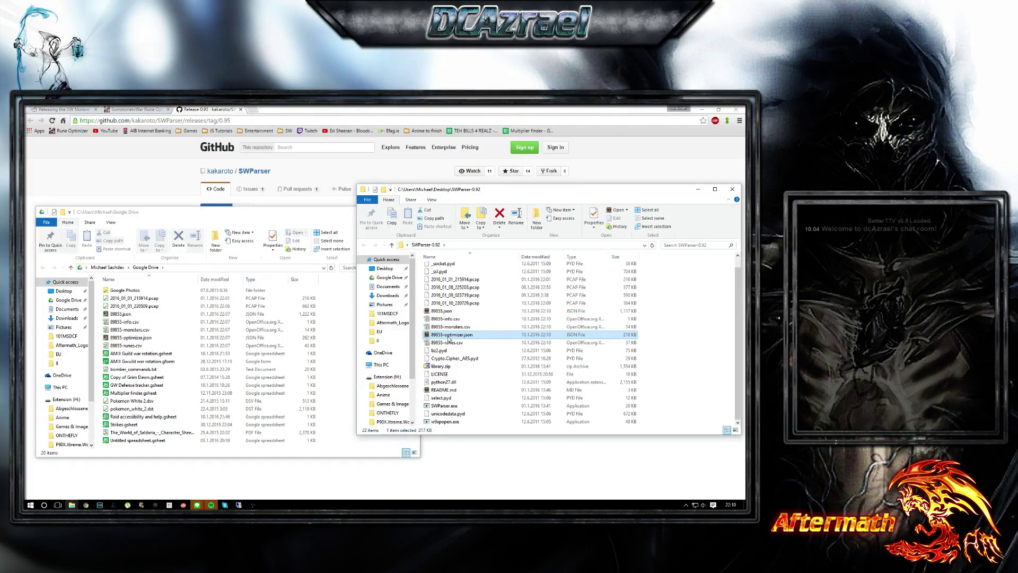
right_click(449, 337)
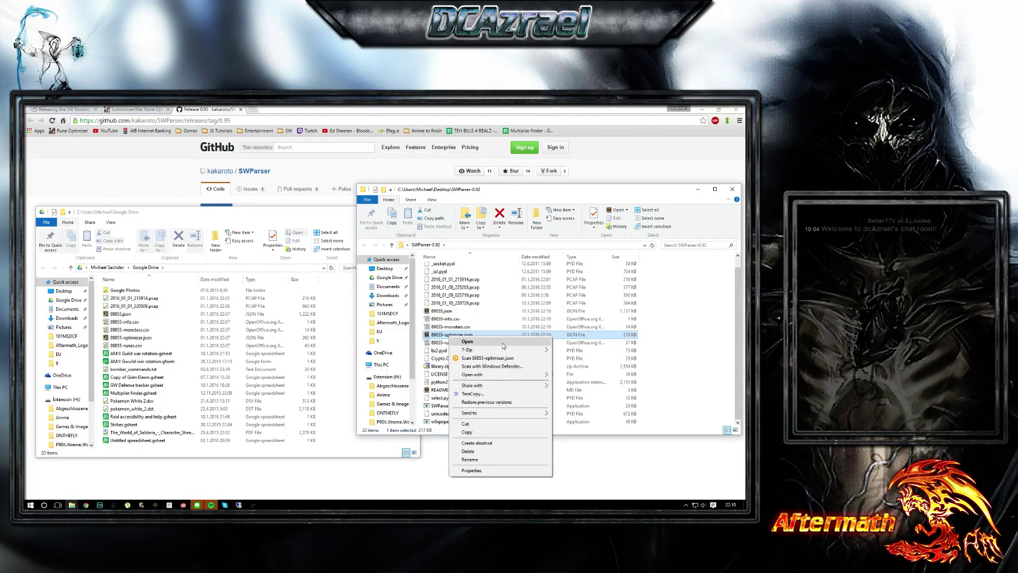
Open 89855-optimizer.json in Notepad, select all its text, and return to Rune Optimizer.
mouse_move(480, 375)
click(591, 378)
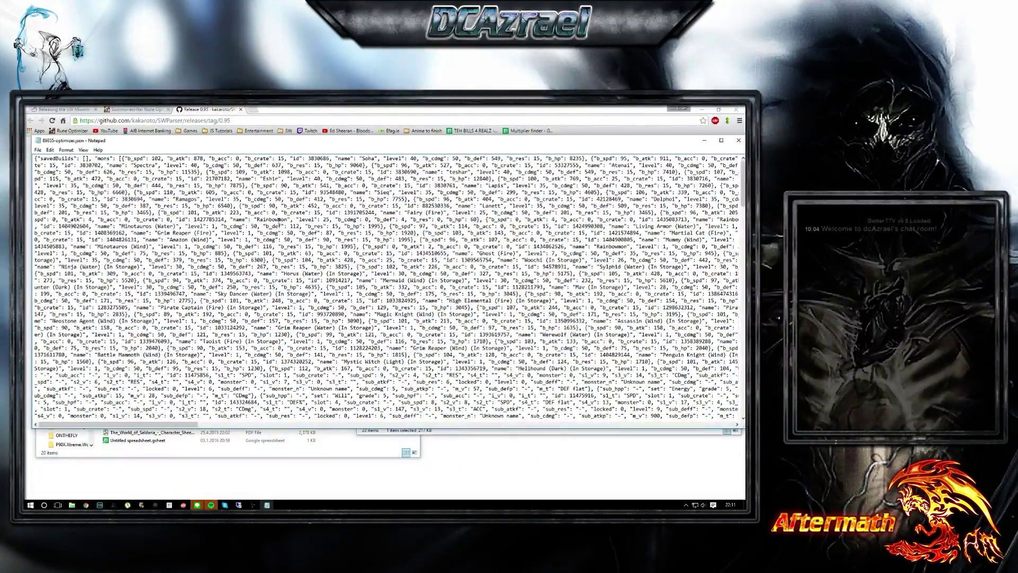
key(ctrl+a)
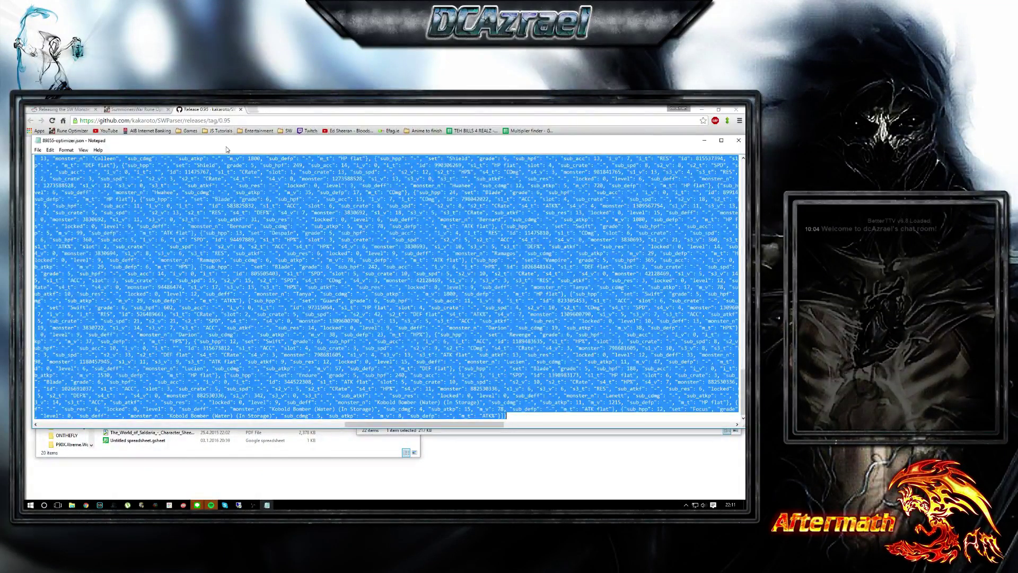
click(149, 110)
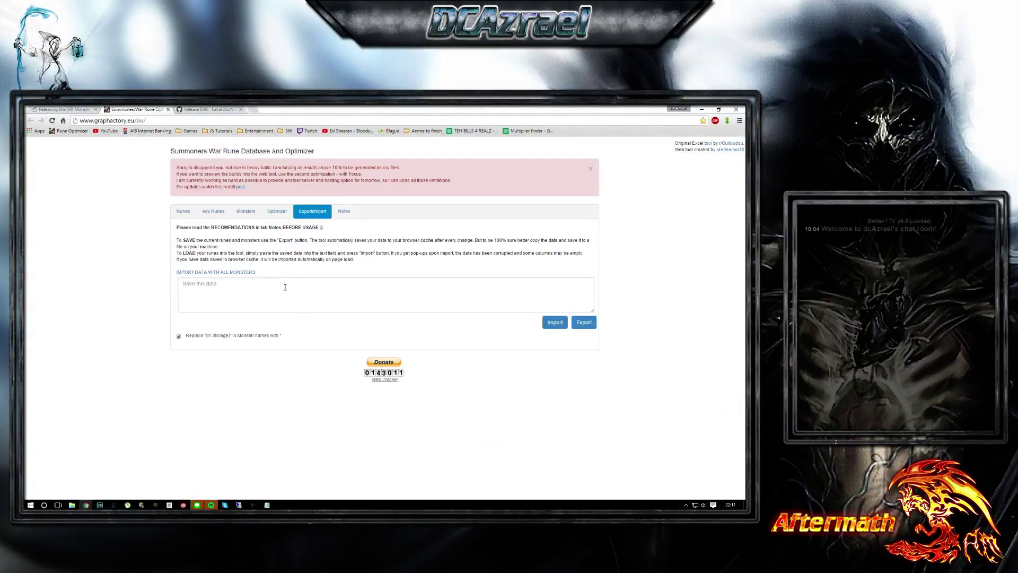
Paste the optimizer JSON to import 407 runes and 189 monsters, then view the Monsters list.
drag(94, 120, 234, 123)
click(268, 293)
key(ctrl+v)
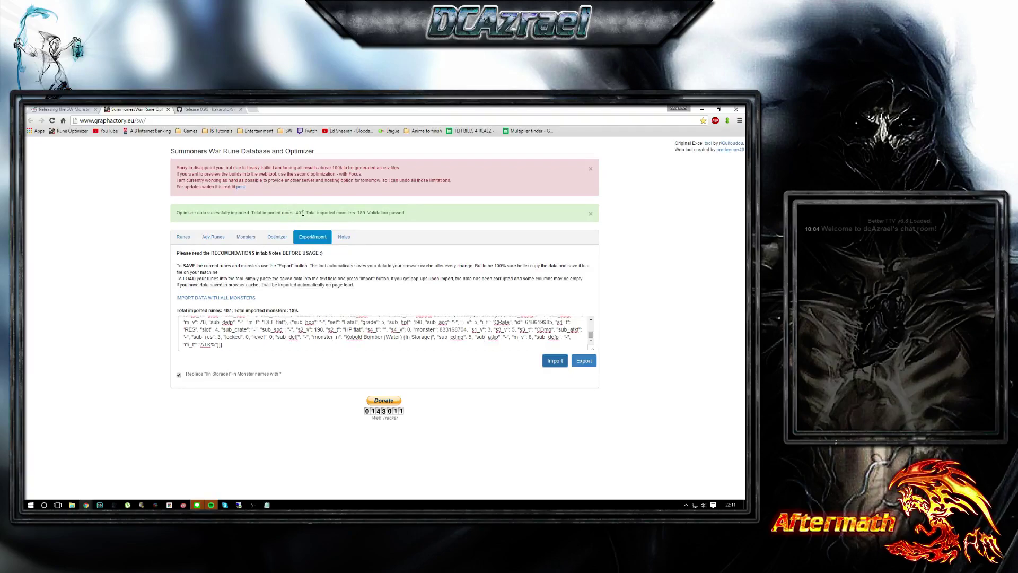
drag(303, 212, 391, 213)
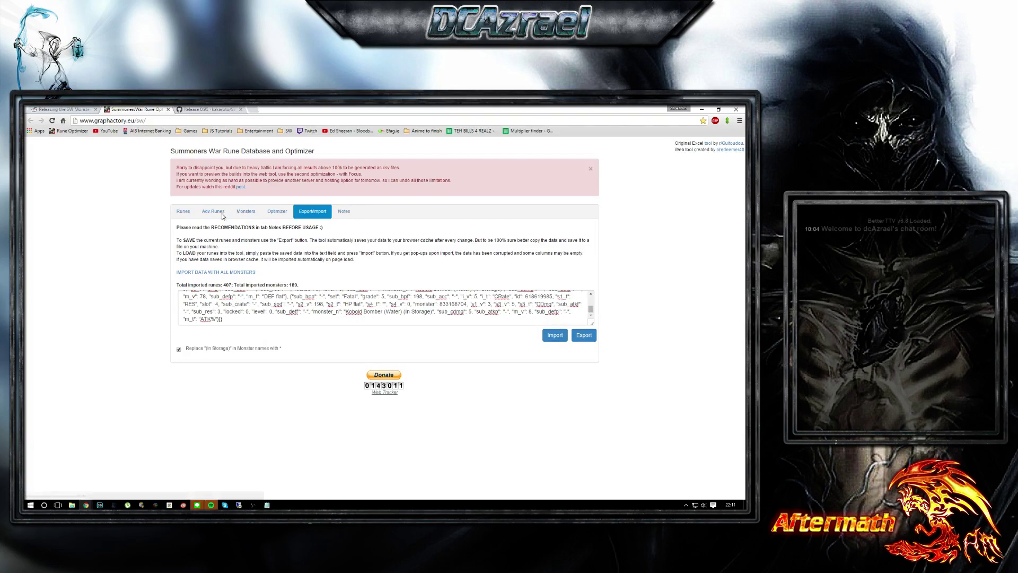
click(248, 212)
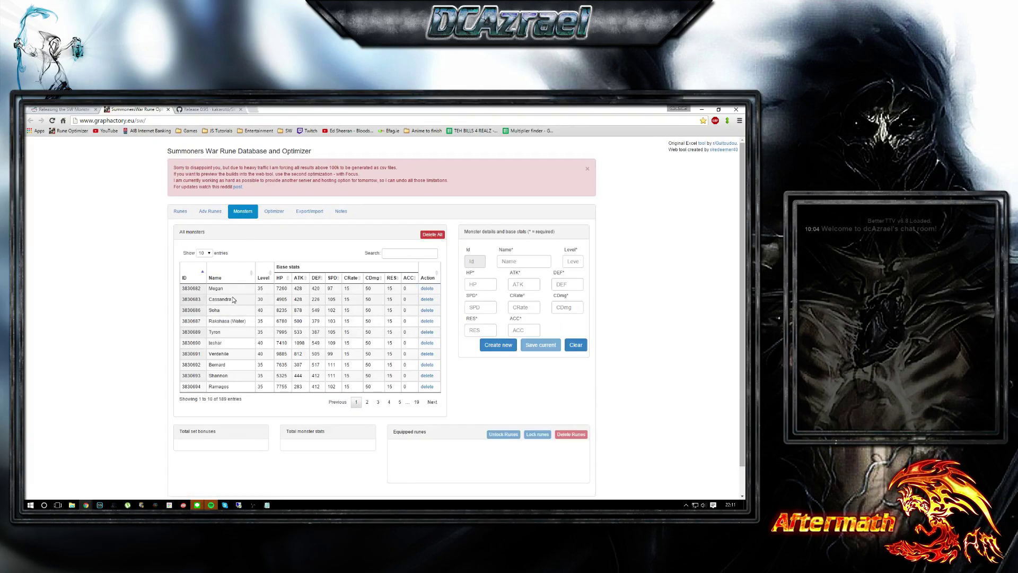
Browse the first few monsters' details, including Cassandra's stats and equipped runes.
click(242, 289)
click(240, 301)
click(242, 321)
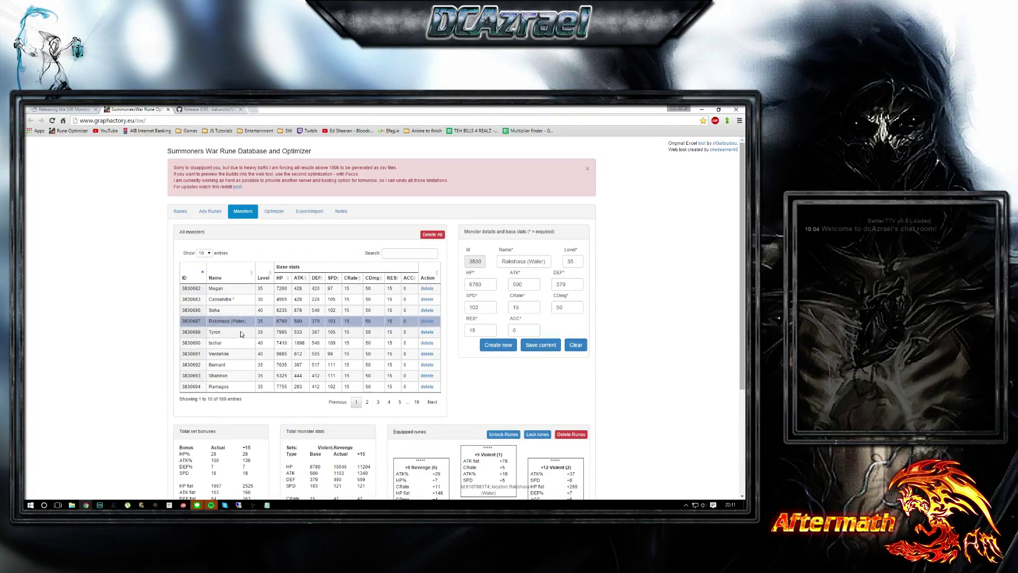
click(242, 343)
click(241, 353)
click(240, 300)
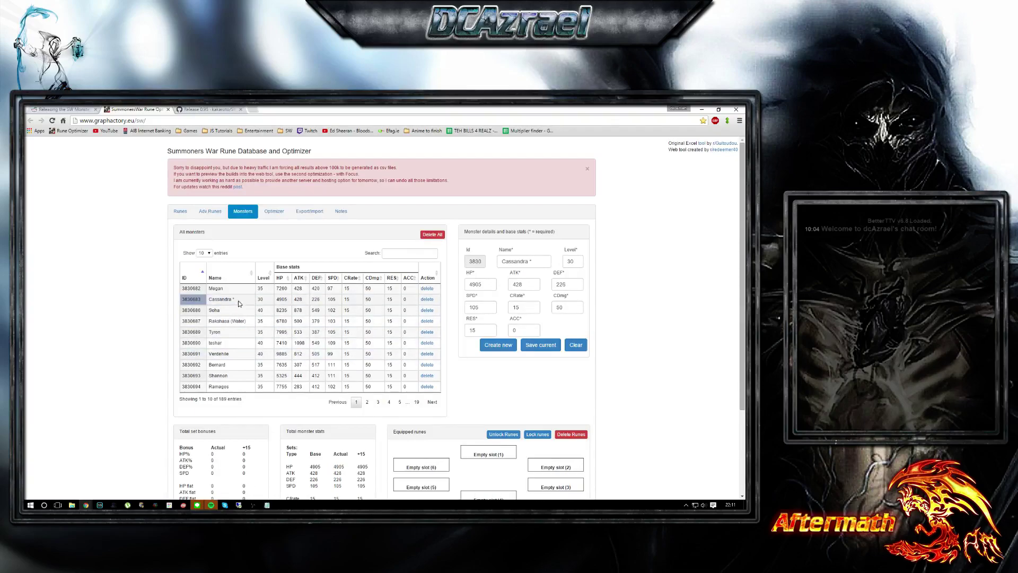
click(240, 298)
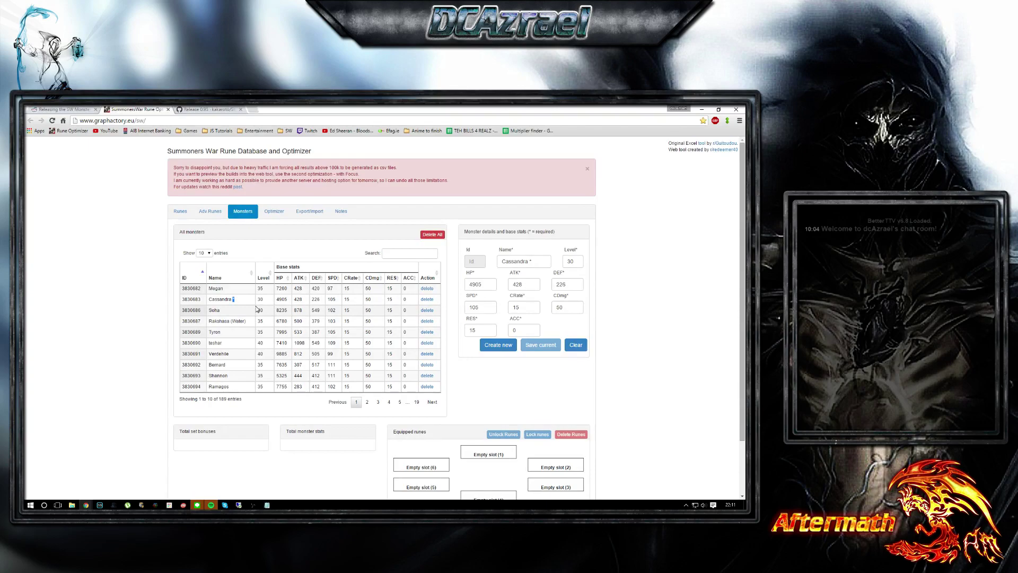
Select Rakshasa (Water), review all runes in Adv Runes, then bring up the Optimizer form.
click(231, 322)
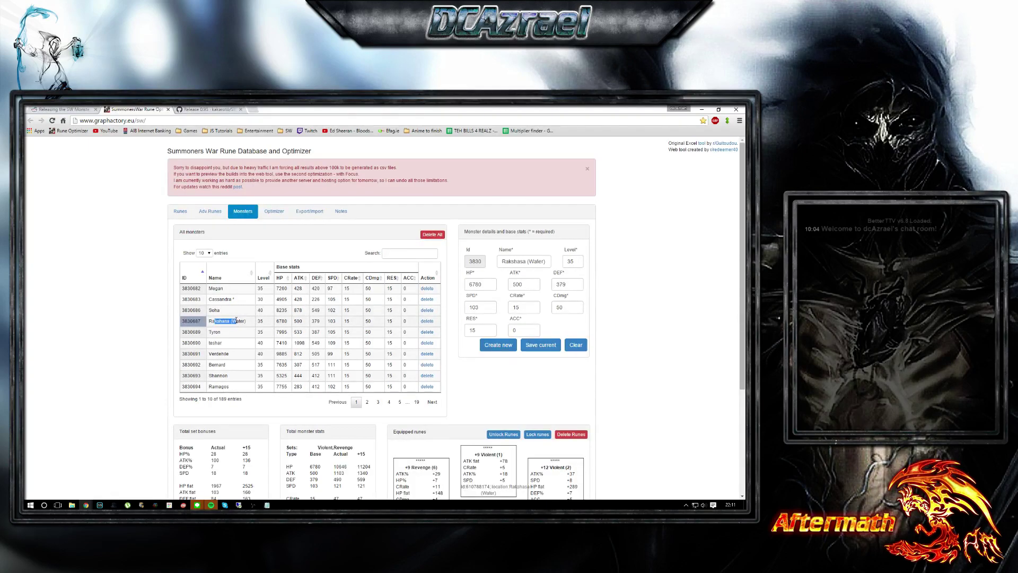
click(228, 321)
click(229, 321)
drag(230, 321, 246, 321)
click(246, 321)
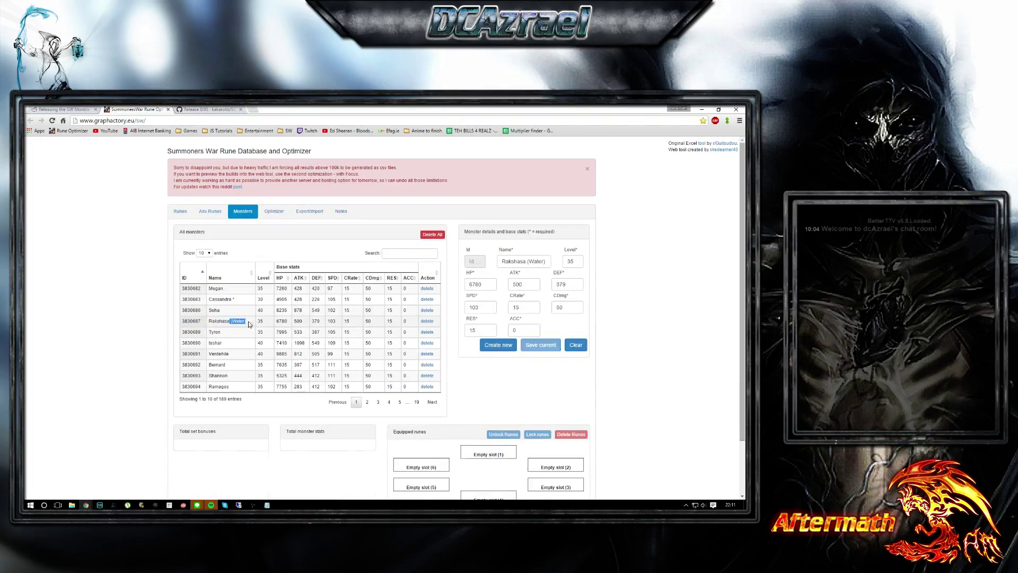
click(232, 322)
click(240, 320)
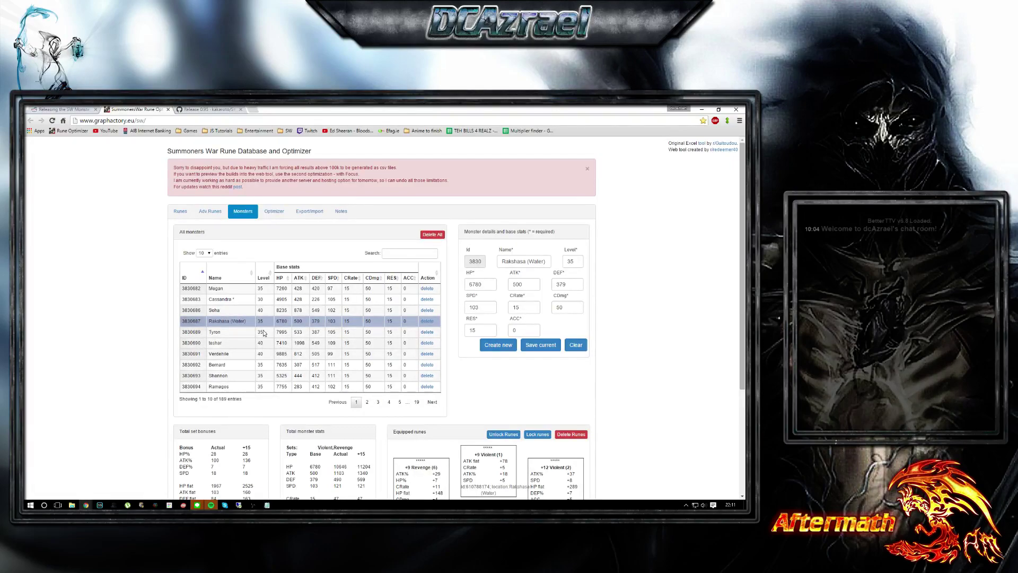
click(215, 214)
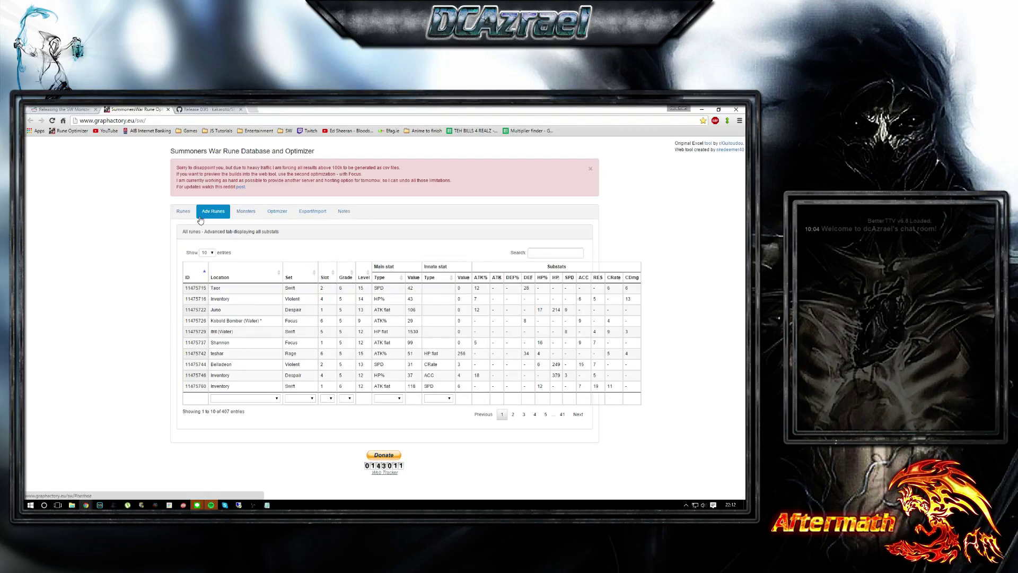
click(277, 212)
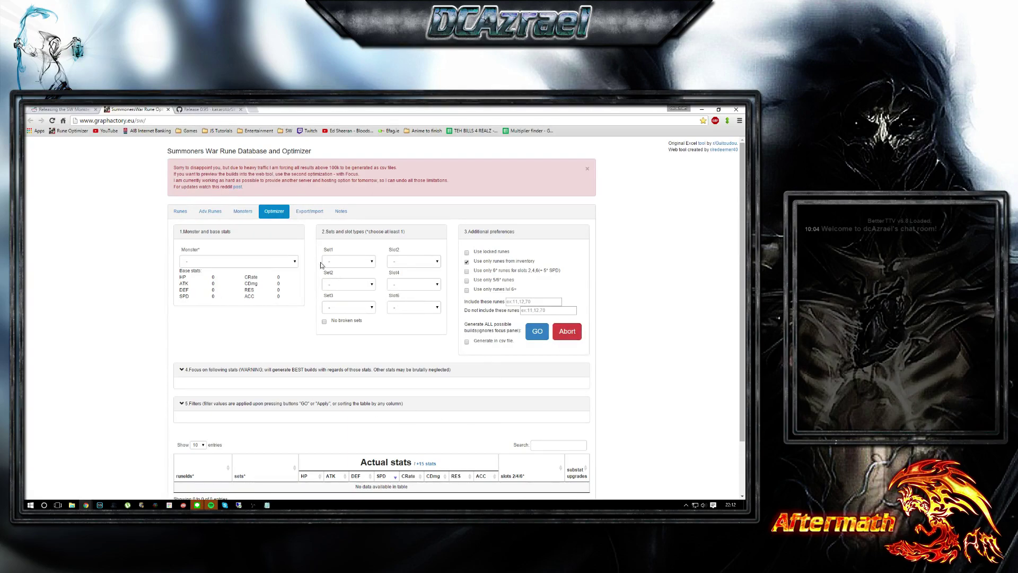
Target Katarina with Rage as set 1 and Blade as set 2.
click(291, 264)
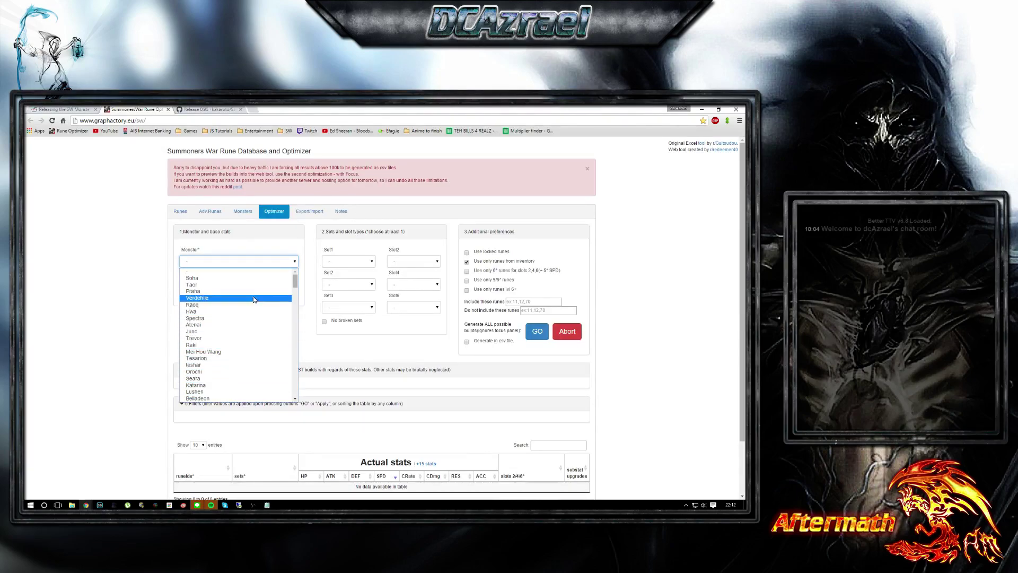
click(236, 386)
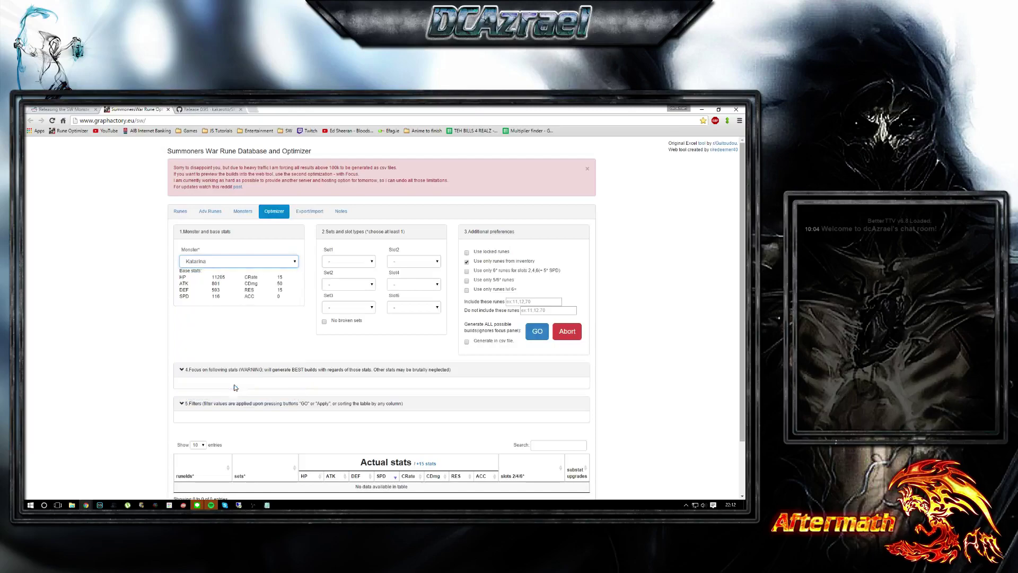
click(366, 262)
click(360, 300)
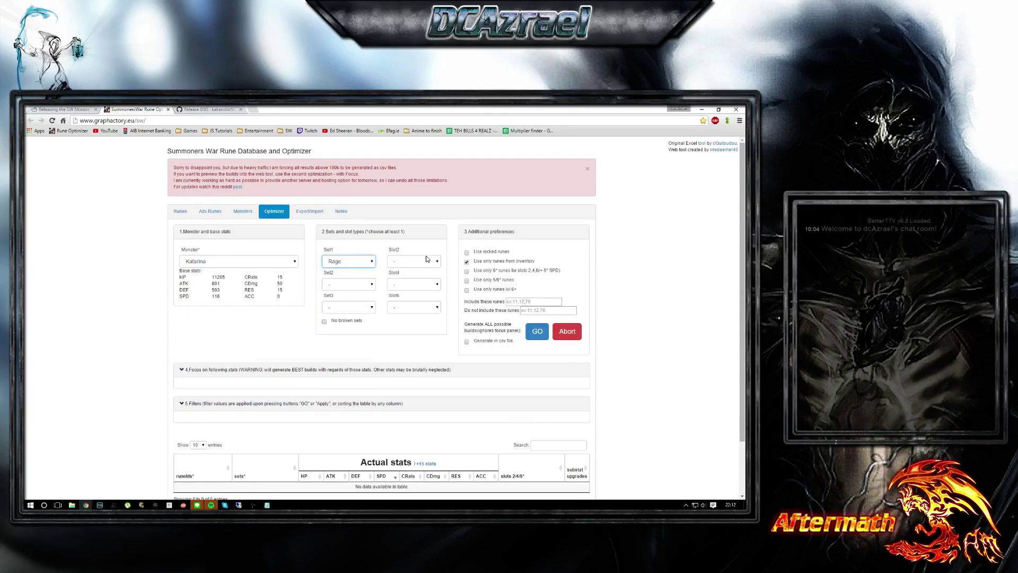
click(371, 285)
click(345, 317)
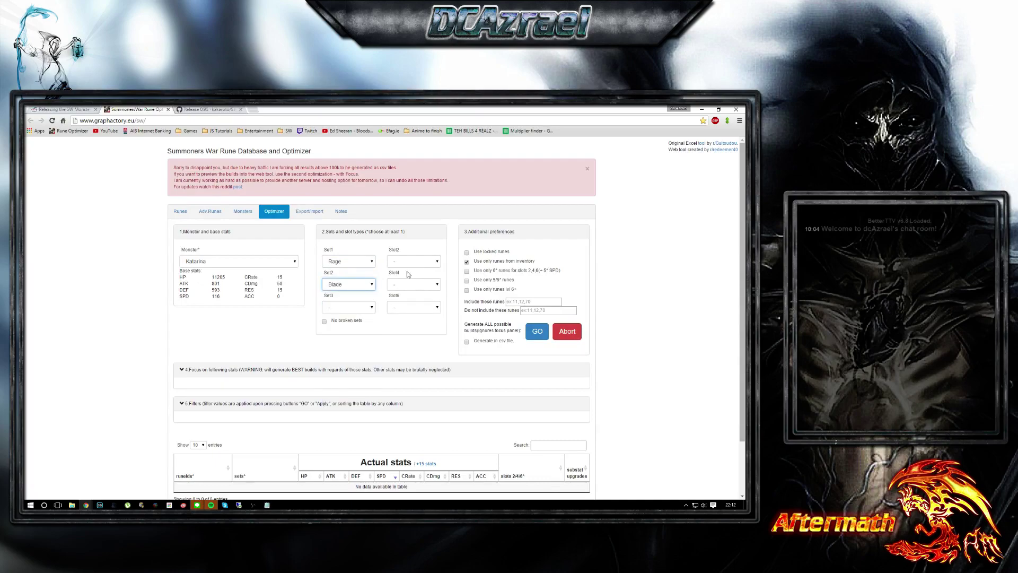
Set slot main stats to ATK% (2), CDmg (4), ATK% (6) and allow non-inventory runes.
click(412, 262)
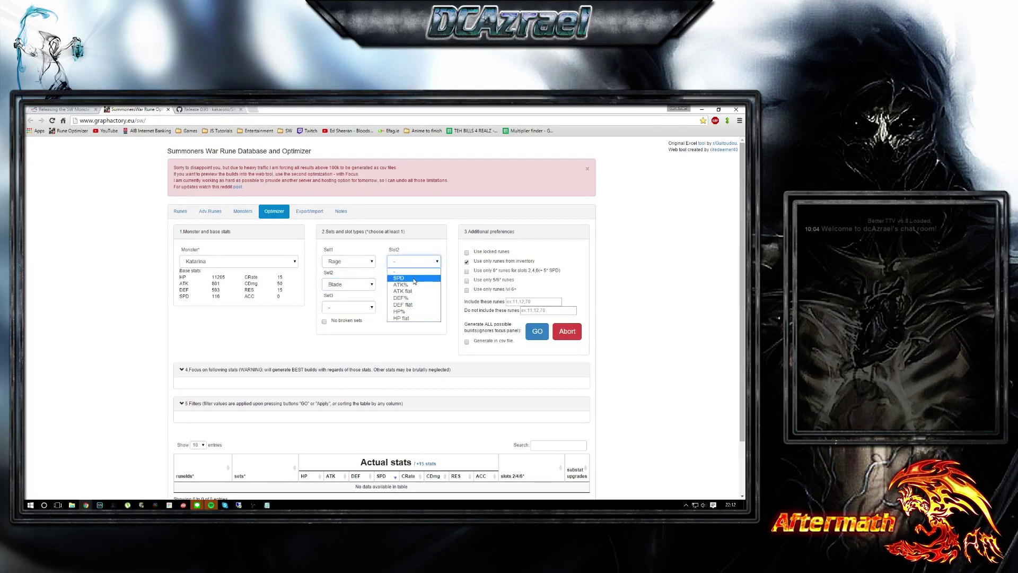
click(412, 286)
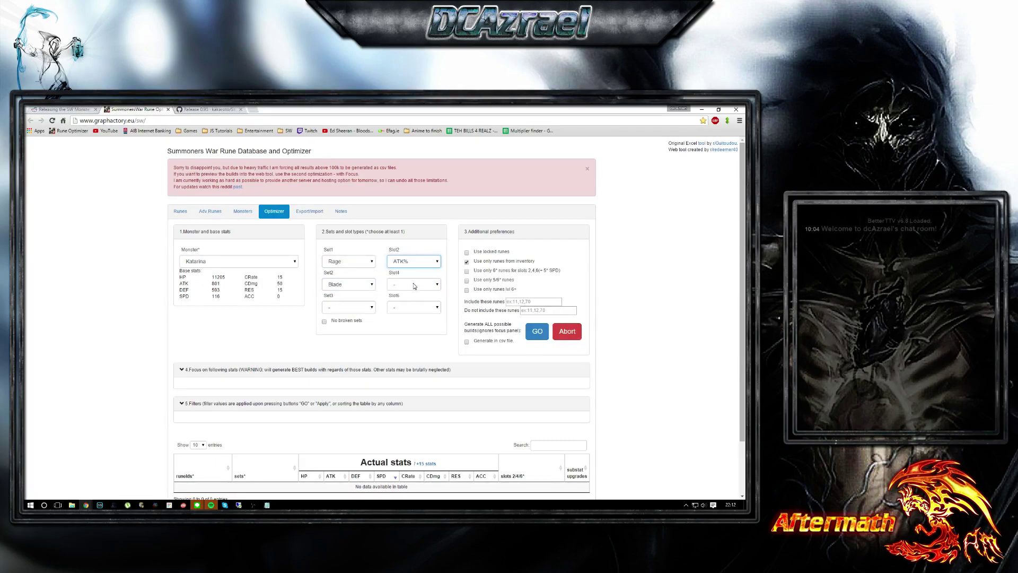
click(413, 285)
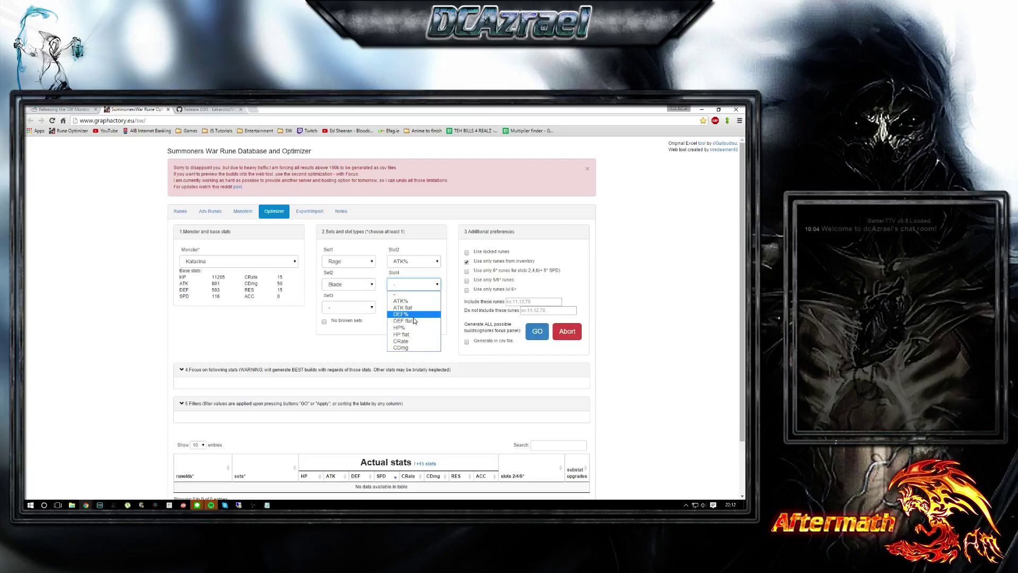
click(419, 348)
click(413, 309)
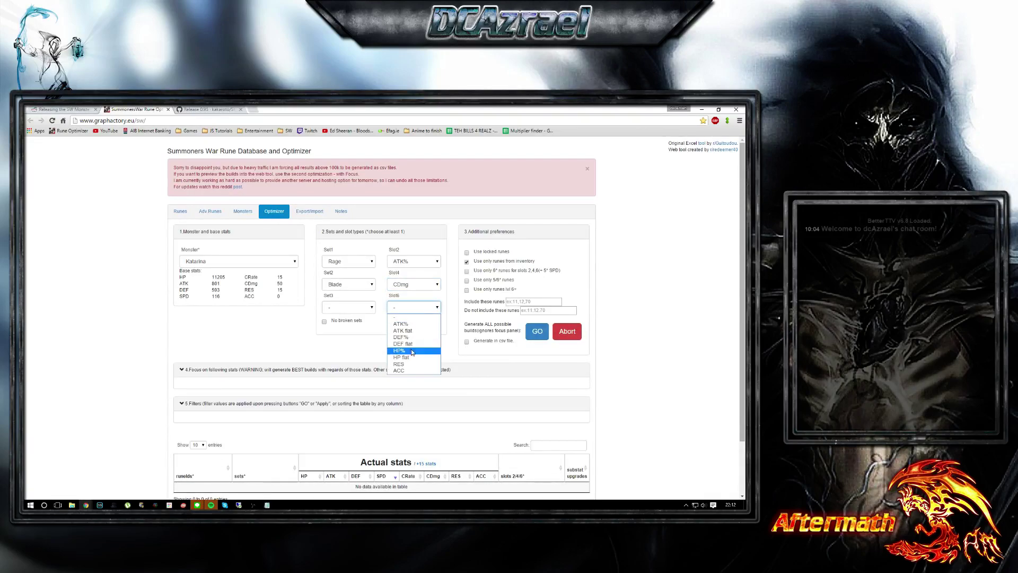
click(421, 324)
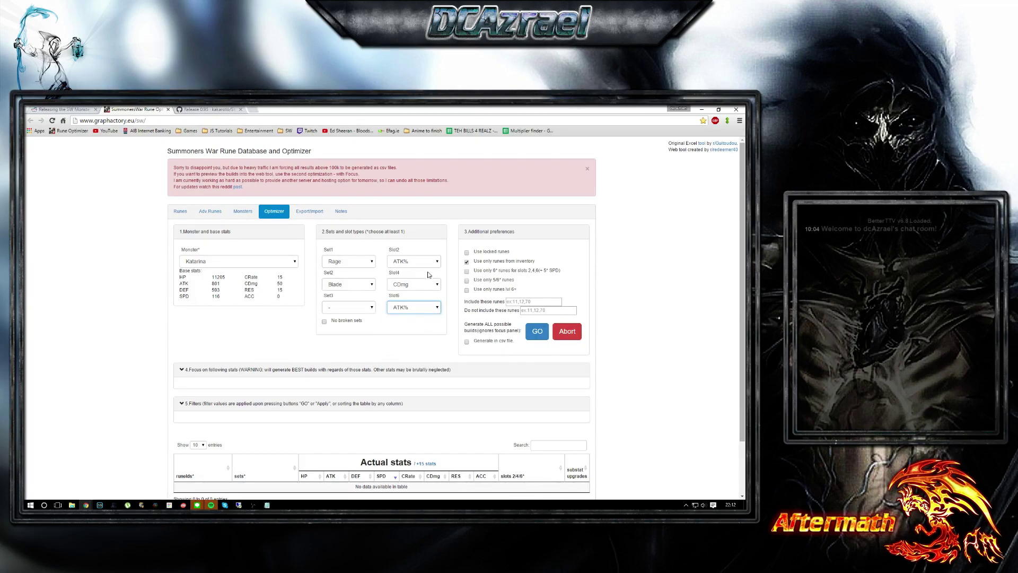
click(488, 263)
Highlight the heavy-traffic warning's preview advice text.
drag(235, 168, 327, 182)
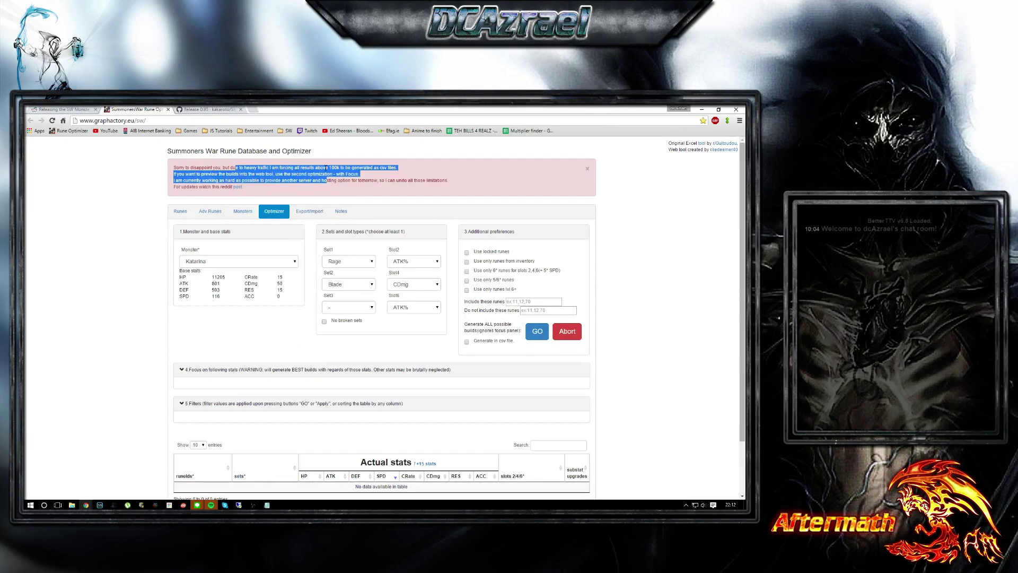
click(261, 172)
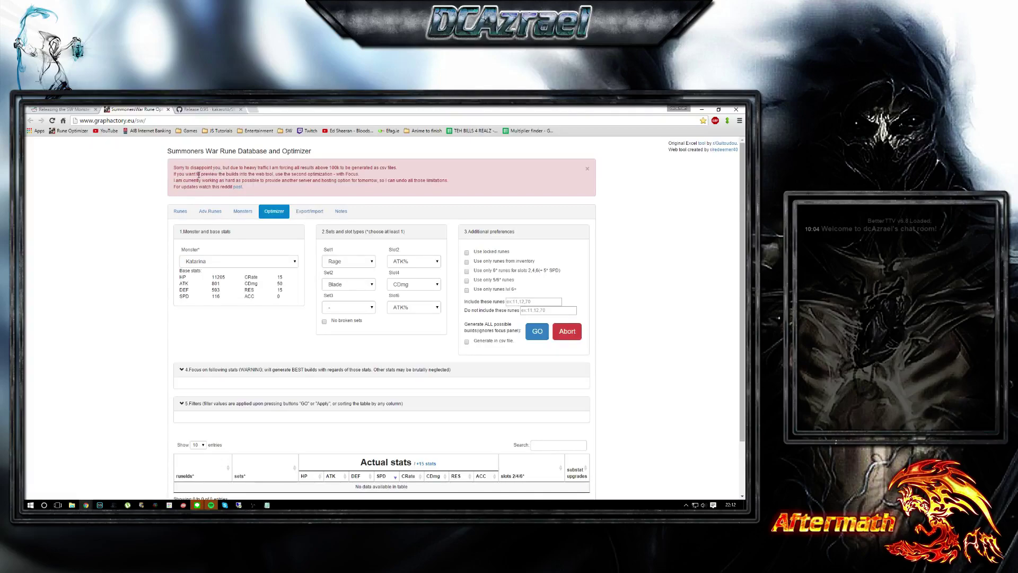
drag(199, 174, 321, 181)
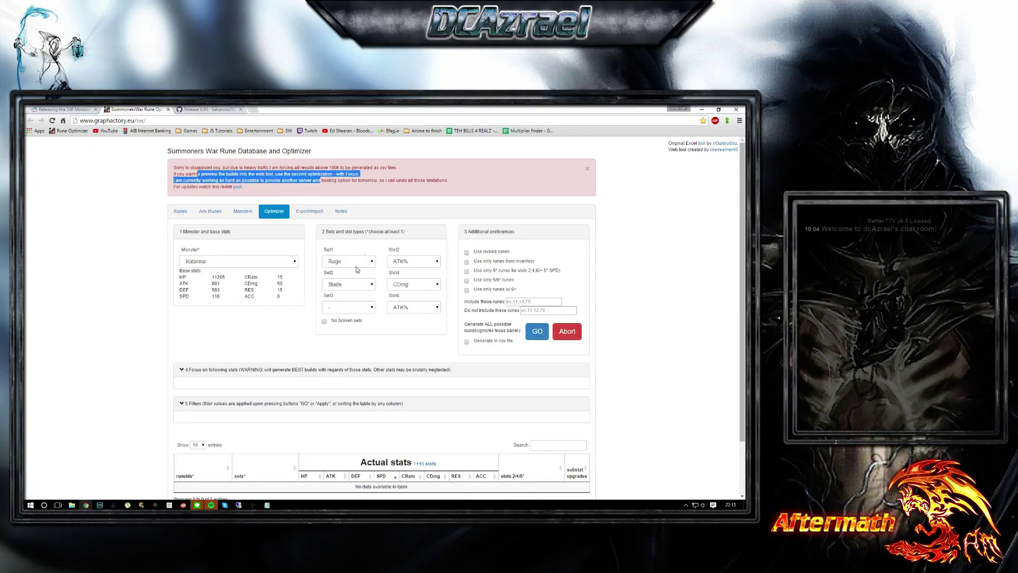
Set Focus 1 to CDmg and Focus 2 to ATK, then generate the builds.
click(694, 311)
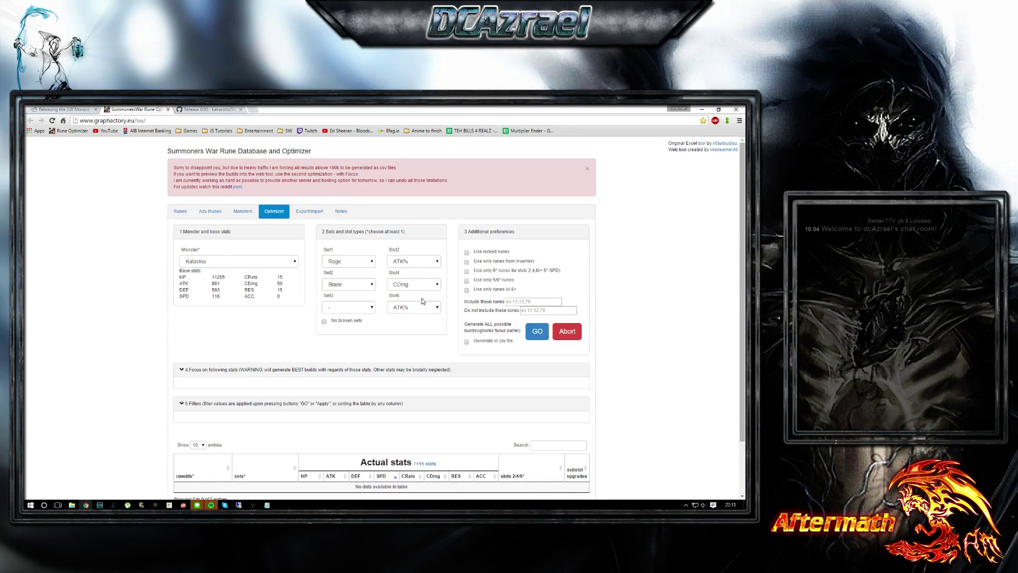
scroll(636, 340, down, 2)
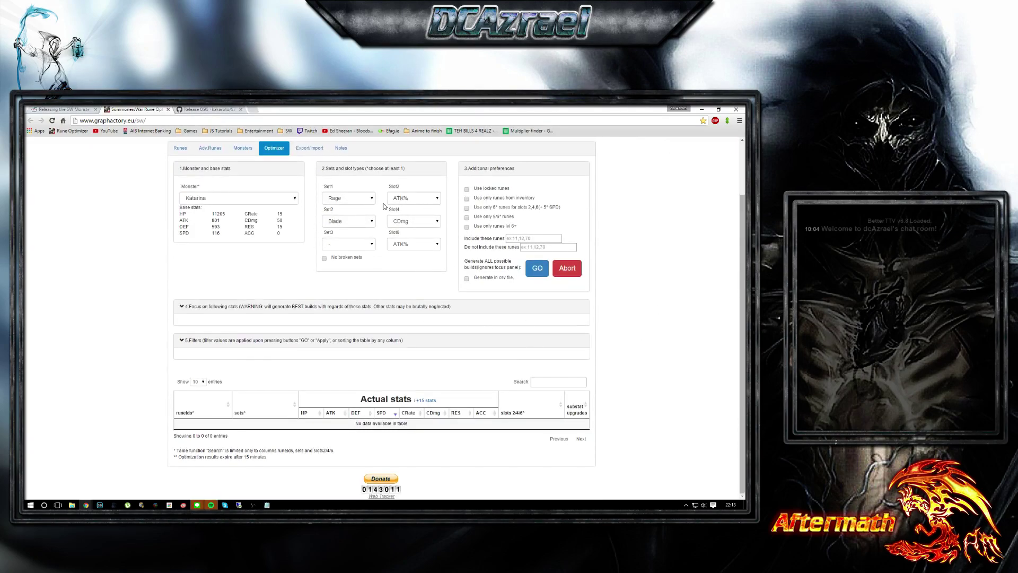
click(217, 307)
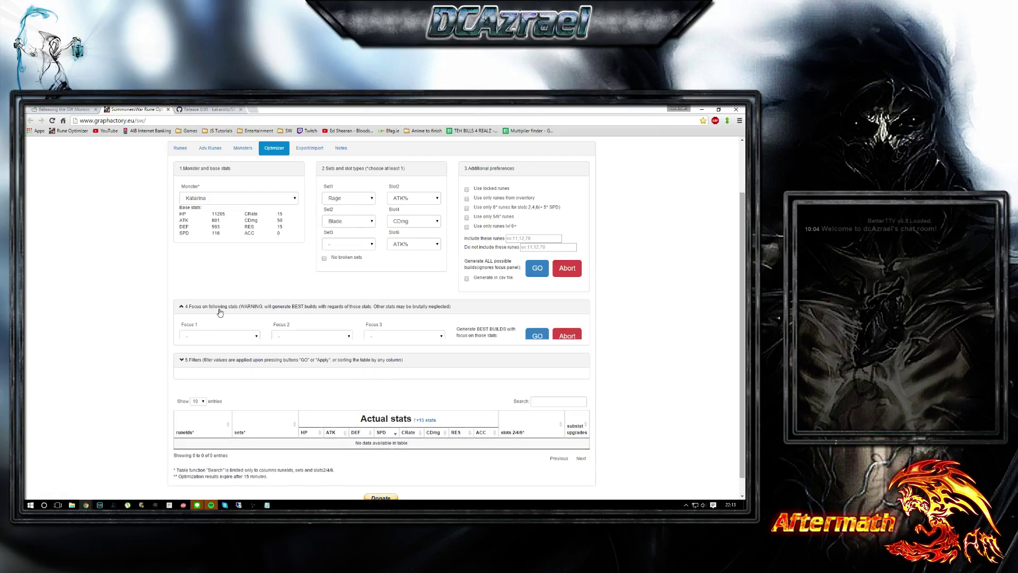
click(238, 338)
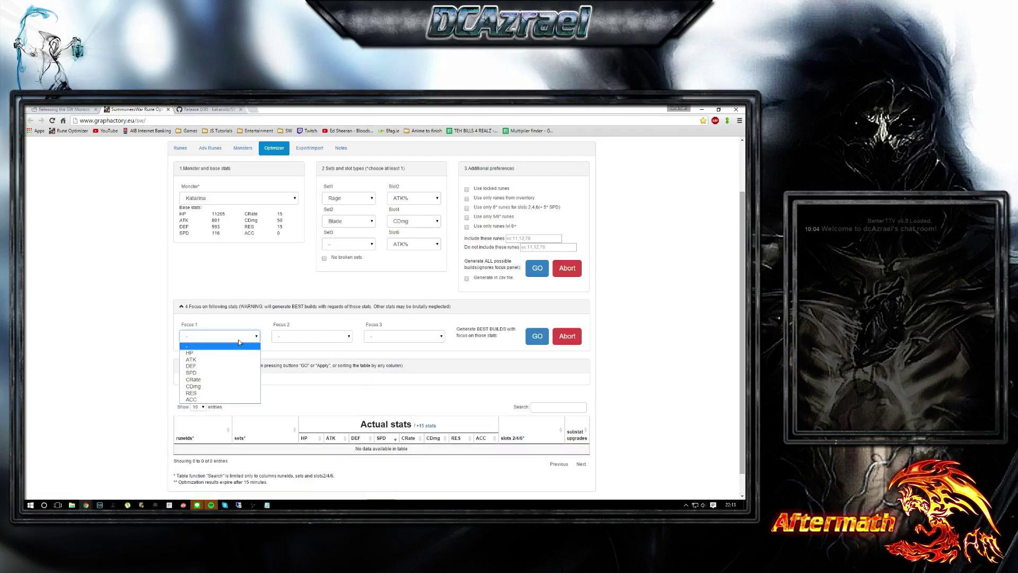
click(224, 388)
click(312, 337)
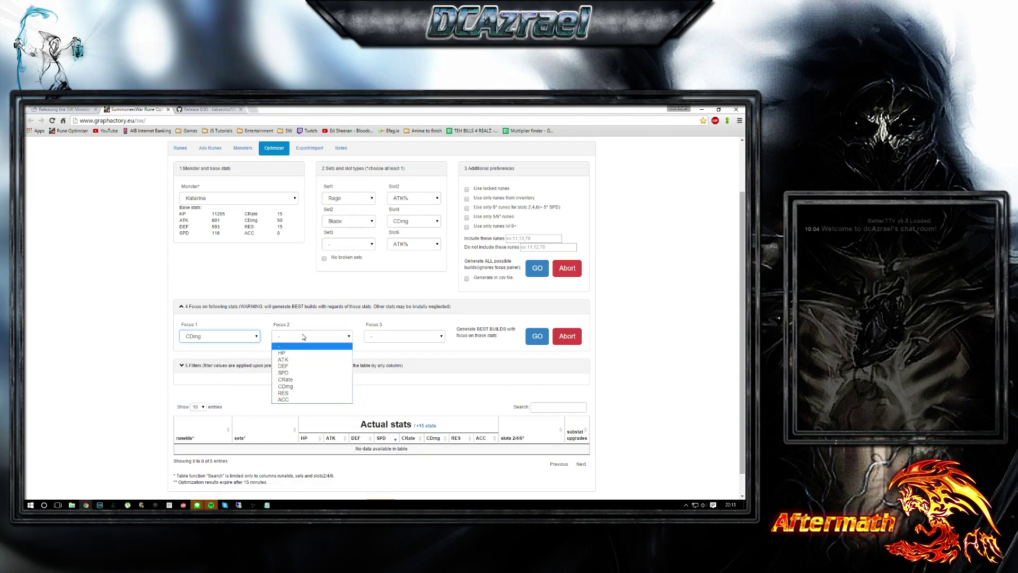
click(306, 360)
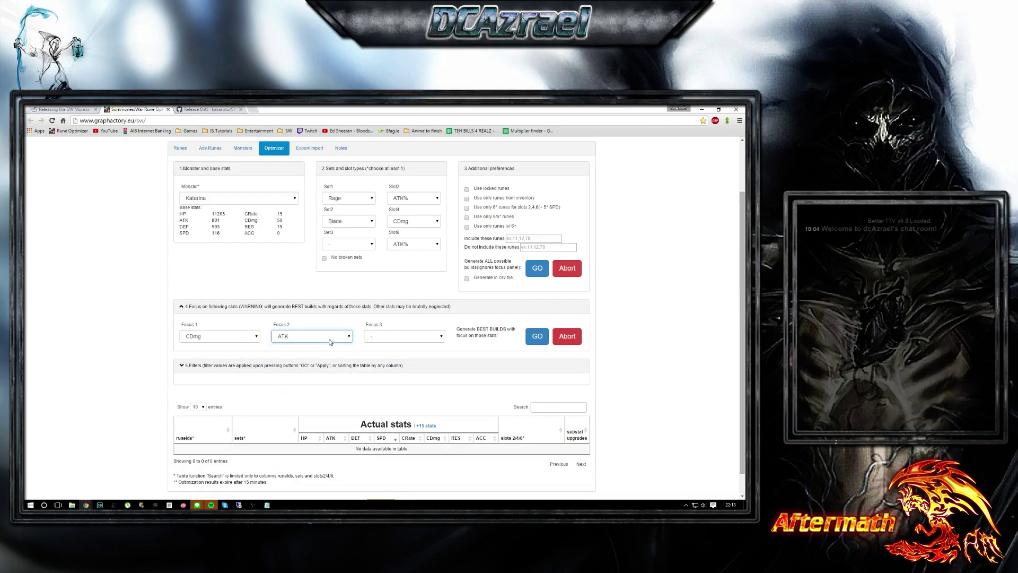
click(537, 336)
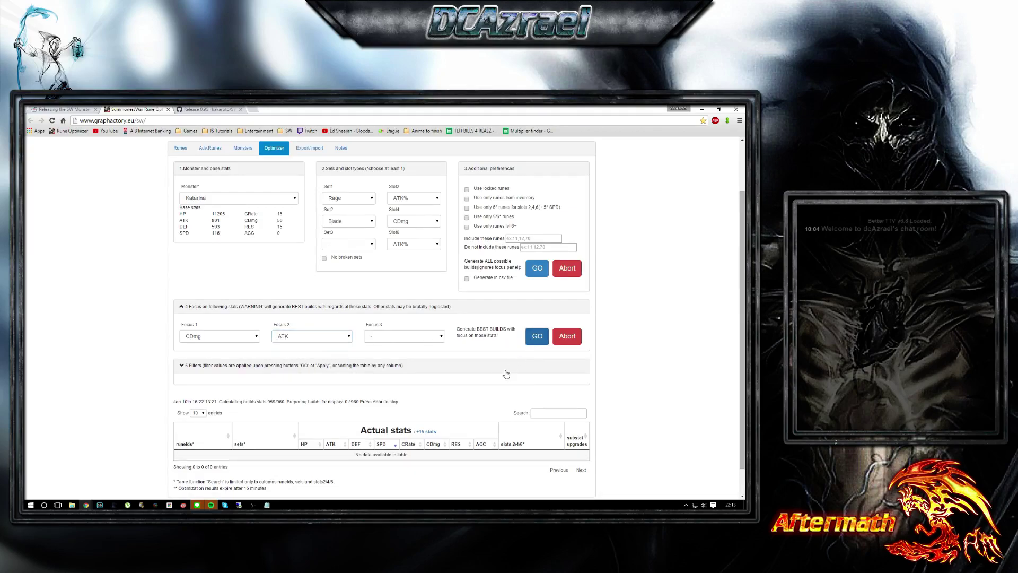
Show the 960 builds with +15 stats and open the filters at the CR minimum field.
scroll(328, 399, down, 3)
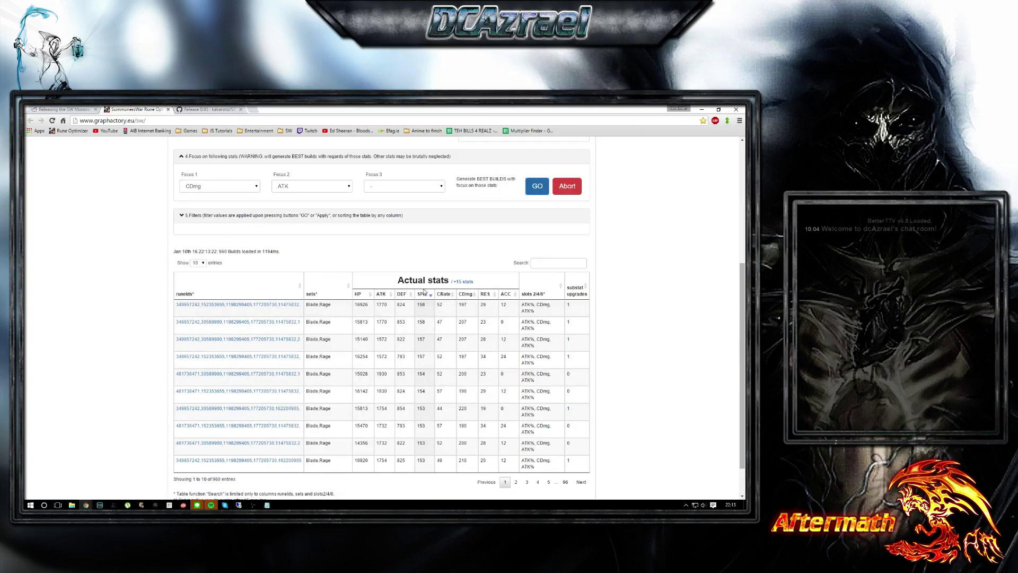
click(464, 282)
click(359, 216)
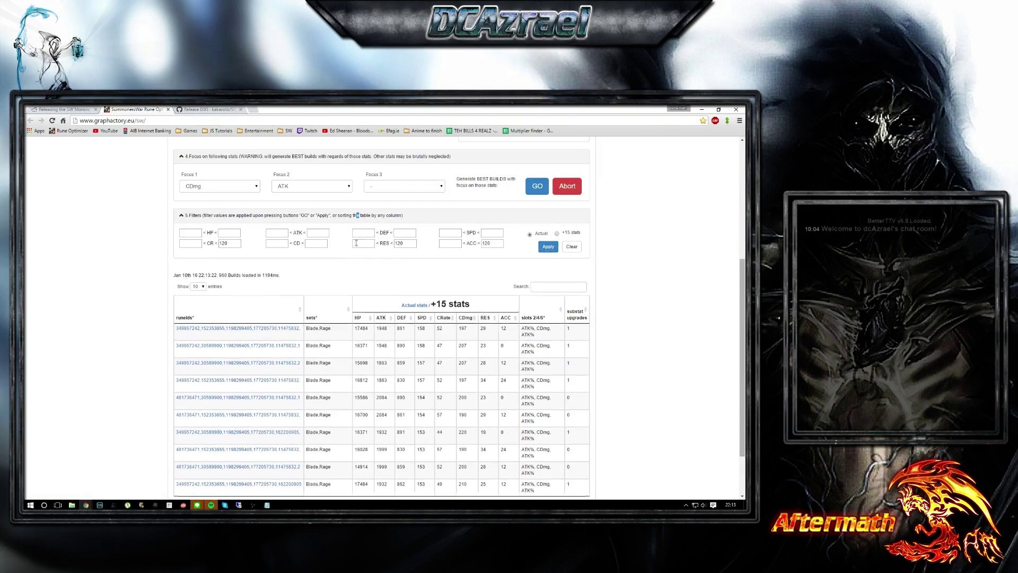
click(187, 245)
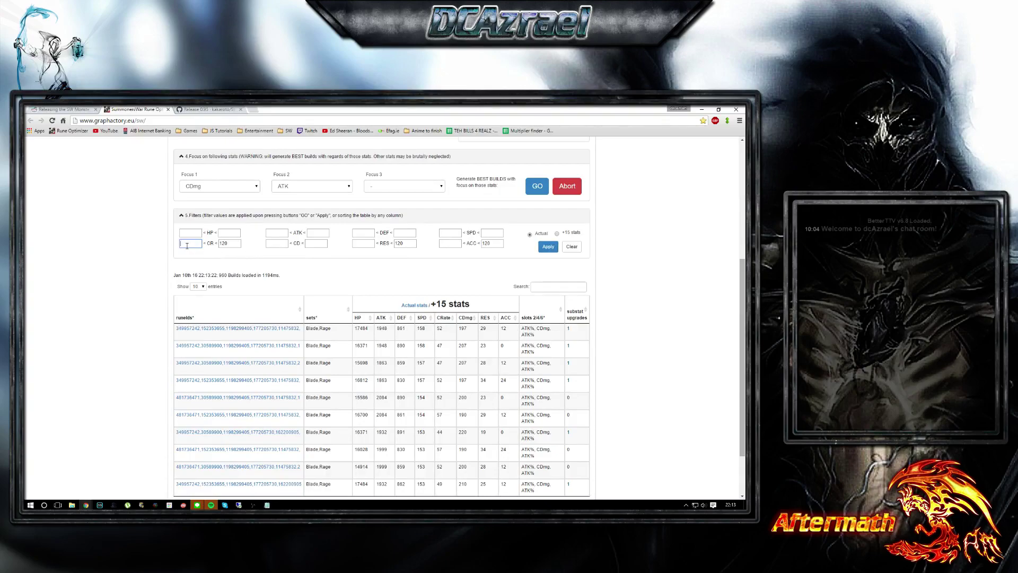